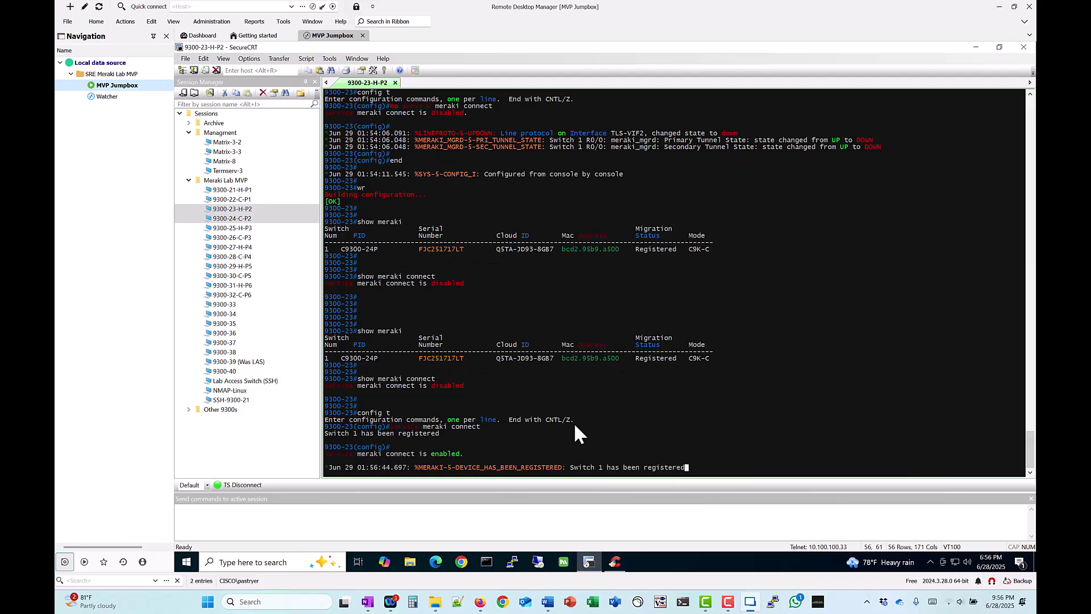
# Step: Leave configuration mode on switch 9300-23 with end and save the running configuration with wr
pyautogui.write('en')
pyautogui.press('Return')
pyautogui.write('end')
pyautogui.press('Return')
pyautogui.write('wr')
pyautogui.press('Return')
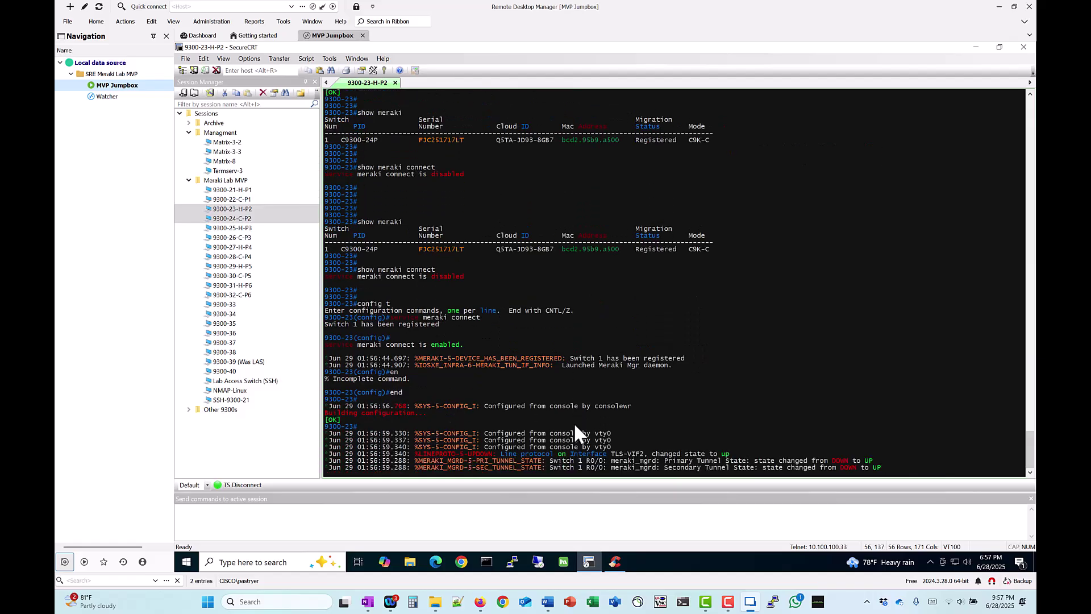
# Step: Run show meraki on the switch to check its migration status and operating mode
pyautogui.press('Return')
pyautogui.press('Return')
pyautogui.press('Return')
pyautogui.press('Return')
pyautogui.press('Return')
pyautogui.press('Return')
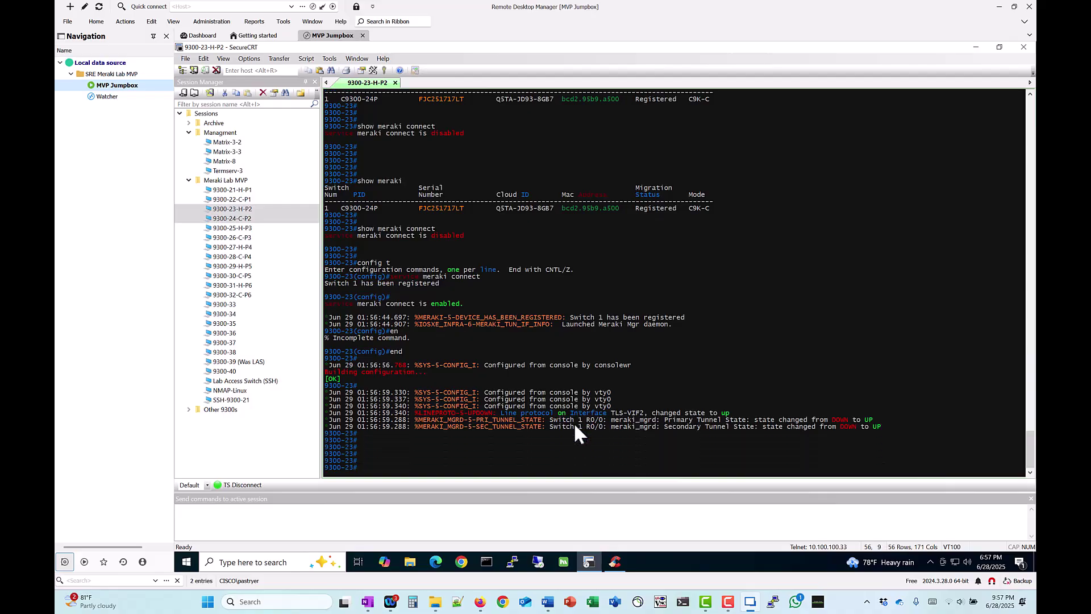
pyautogui.write('show meraki')
pyautogui.press('Return')
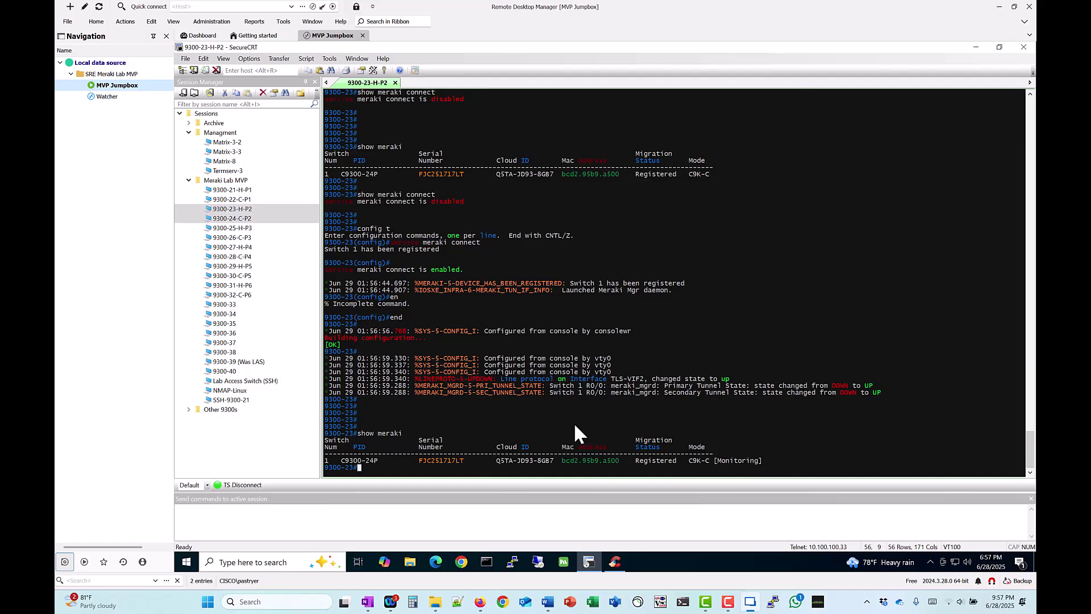
# Step: Display the tunnel and registration details with show meraki connect and copy the switch's Cloud ID
pyautogui.press('Return')
pyautogui.press('Return')
pyautogui.write('show m')
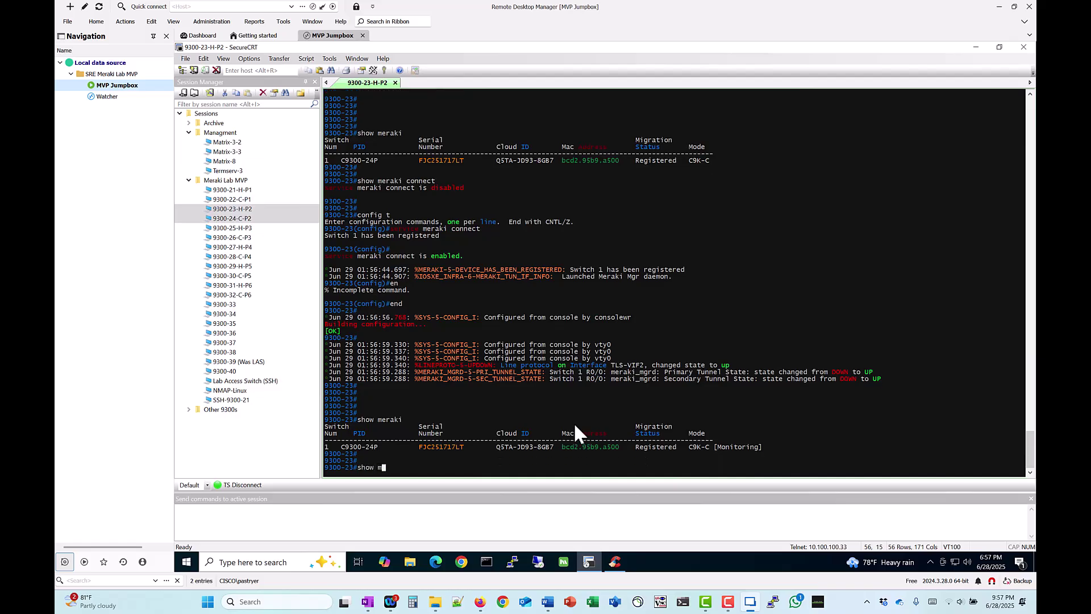
pyautogui.write('eraki connect')
pyautogui.press('Return')
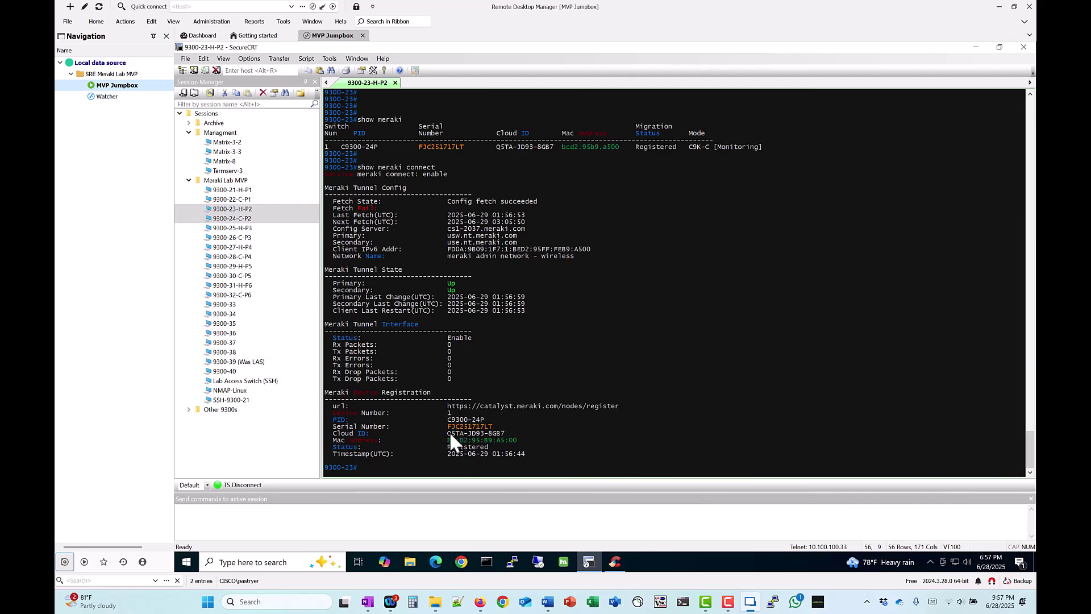
pyautogui.moveTo(445, 432); pyautogui.dragTo(450, 432)
pyautogui.click(449, 433)
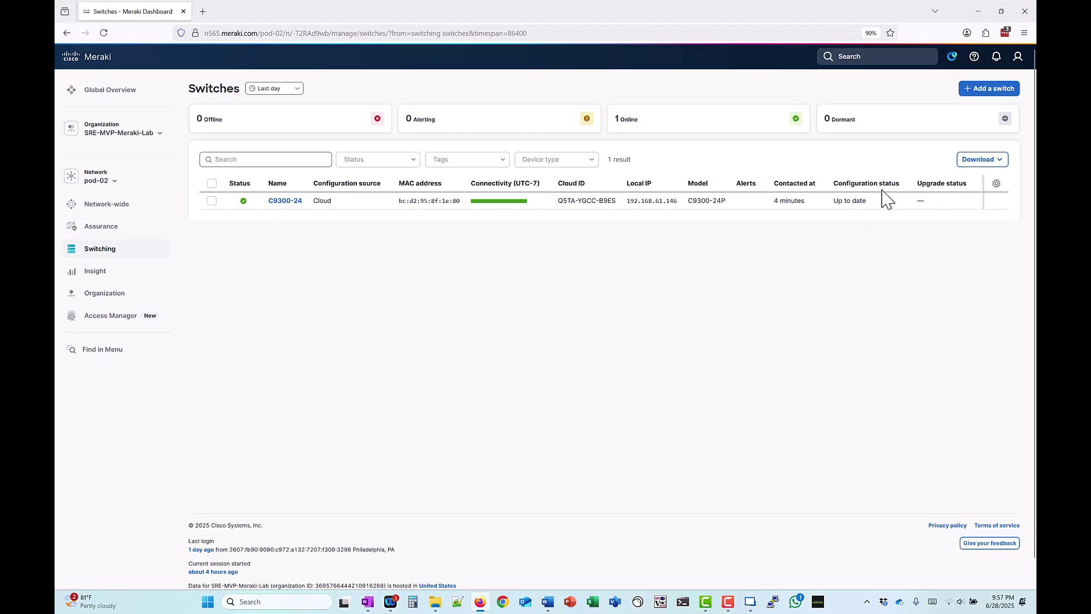
# Step: In the Meraki dashboard, start adding a switch and claim it as an individual device using the copied Cloud ID
pyautogui.click(989, 89)
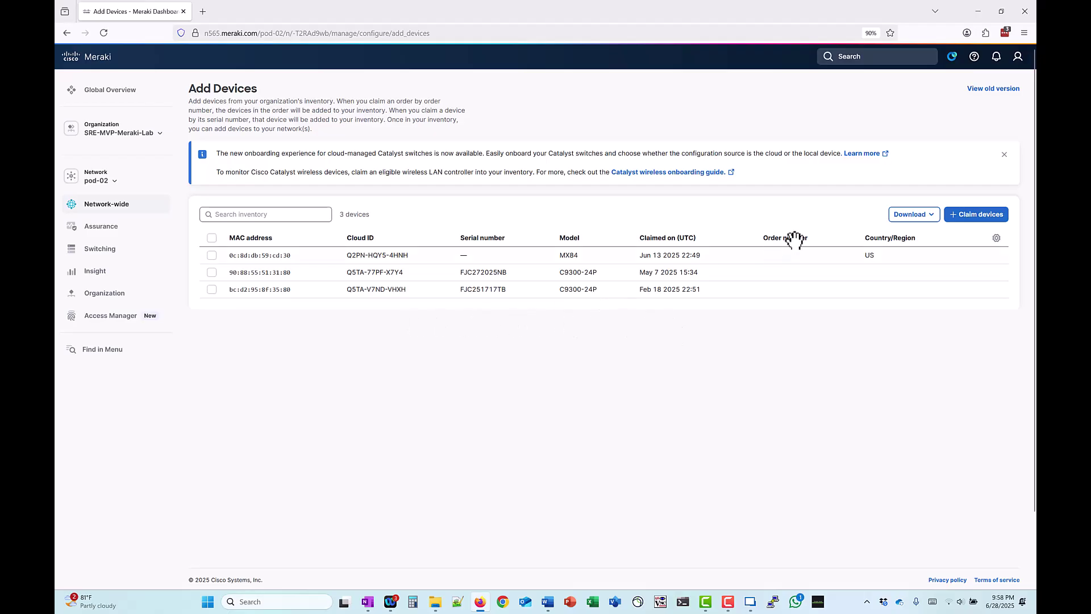
pyautogui.click(973, 223)
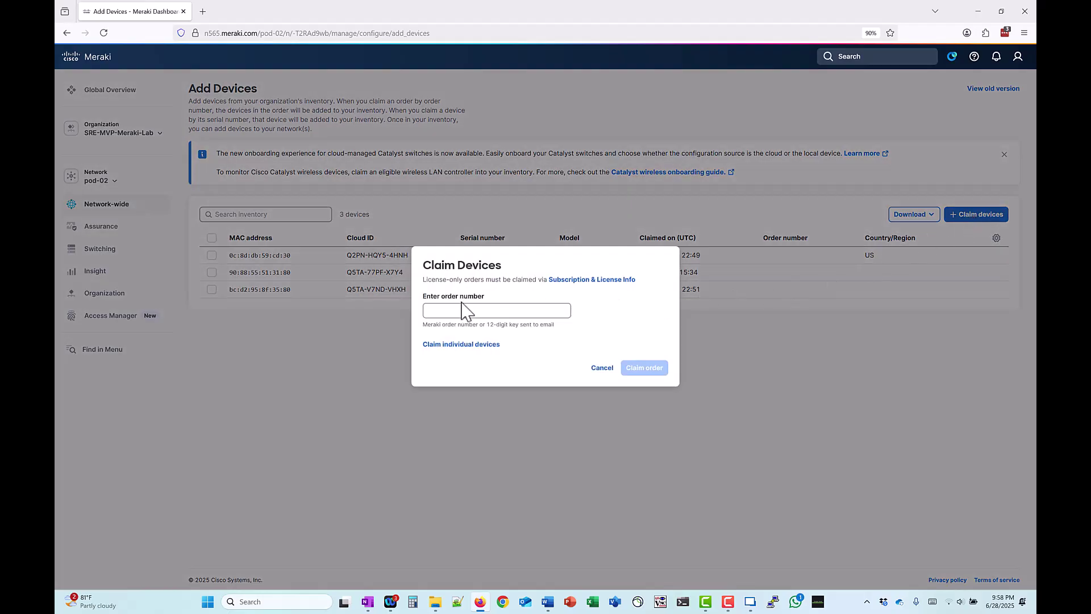
pyautogui.click(454, 346)
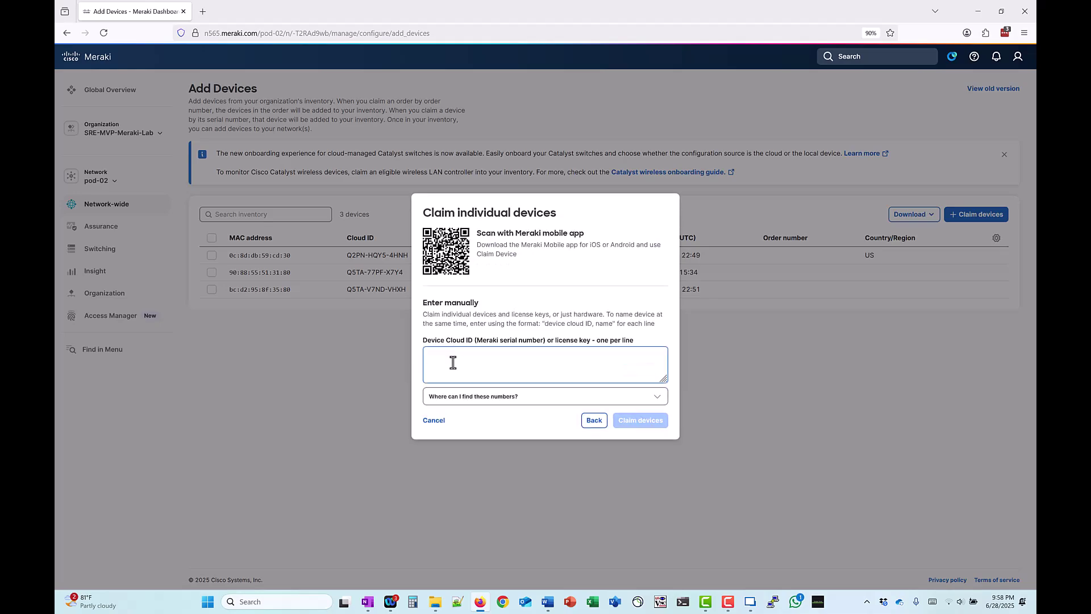
pyautogui.rightClick(453, 361)
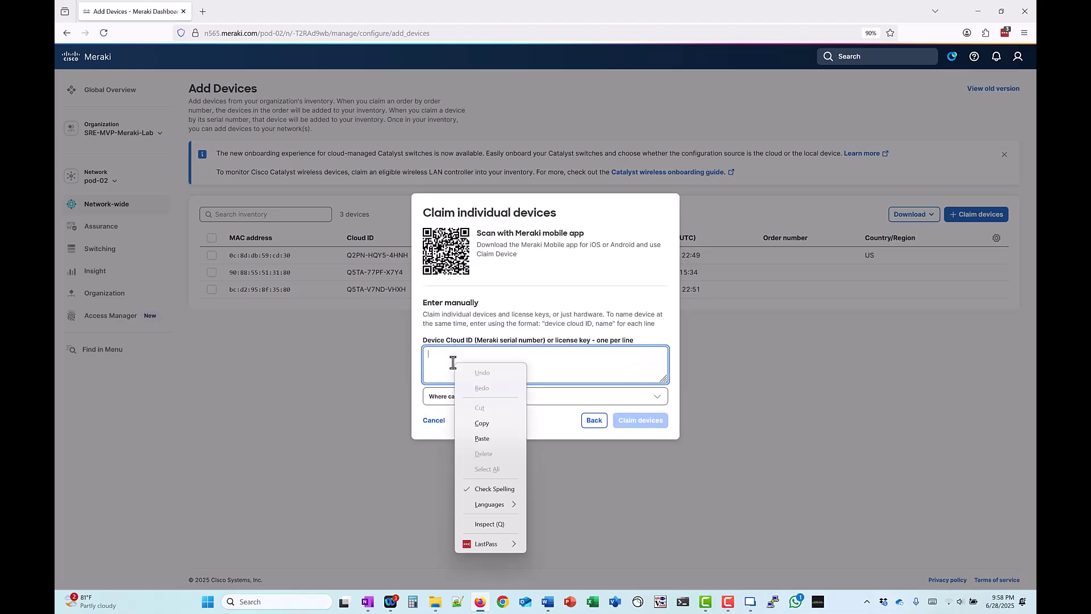
pyautogui.click(476, 438)
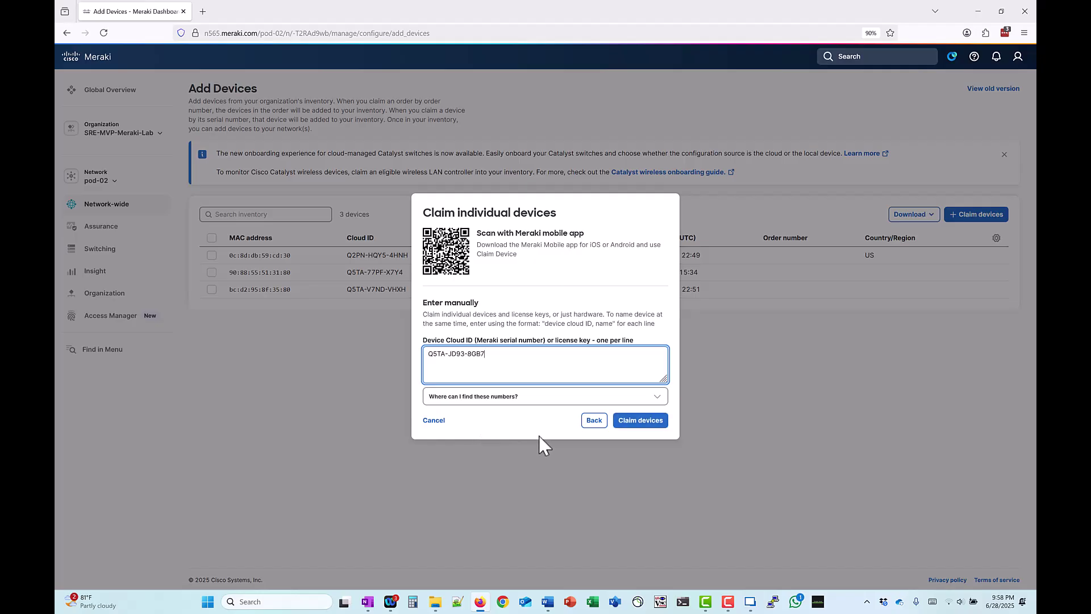
pyautogui.click(641, 420)
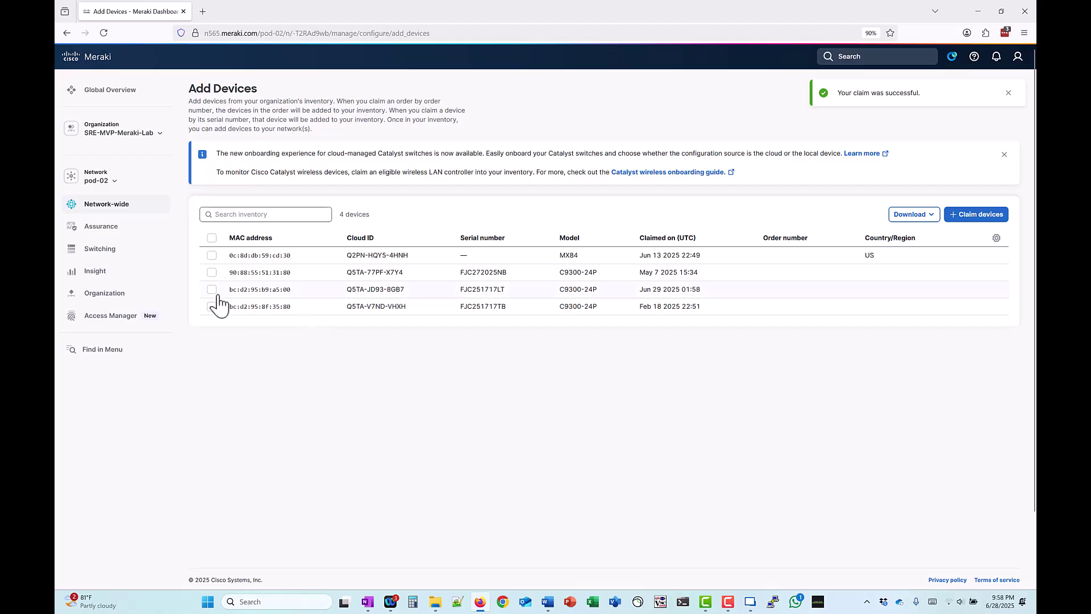
# Step: Add the newly claimed C9300-24P to the pod-02 network with Cloud configuration as its configuration source
pyautogui.click(211, 289)
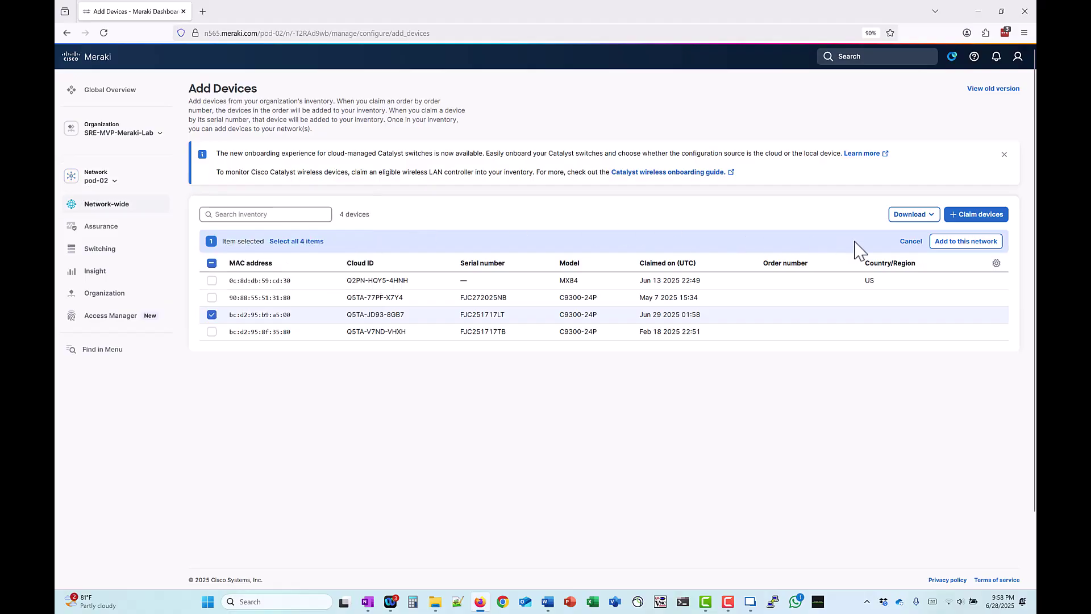
pyautogui.click(962, 243)
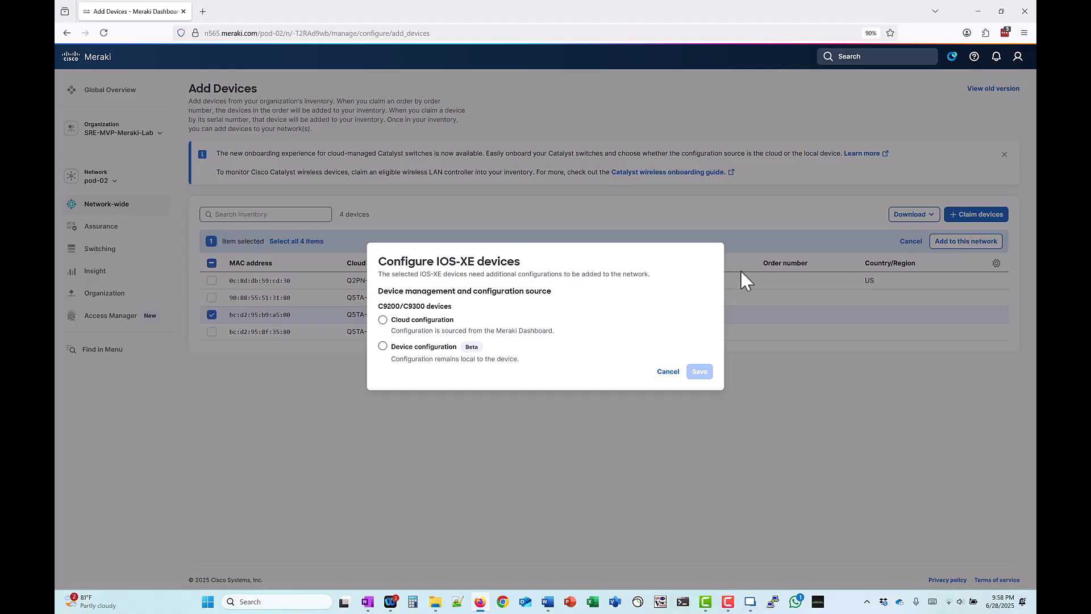
pyautogui.click(383, 320)
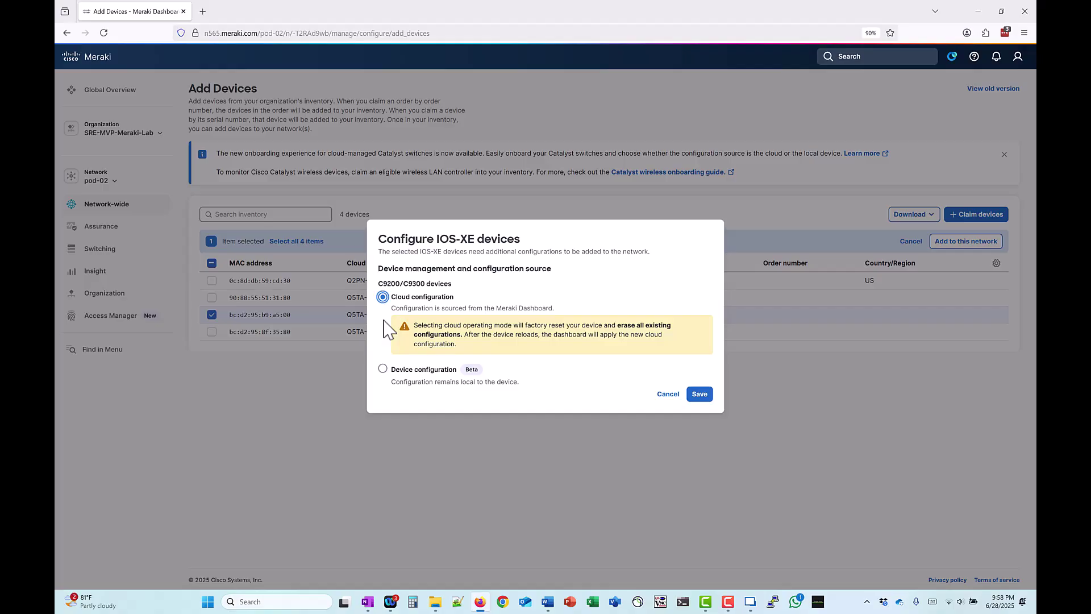
pyautogui.click(699, 396)
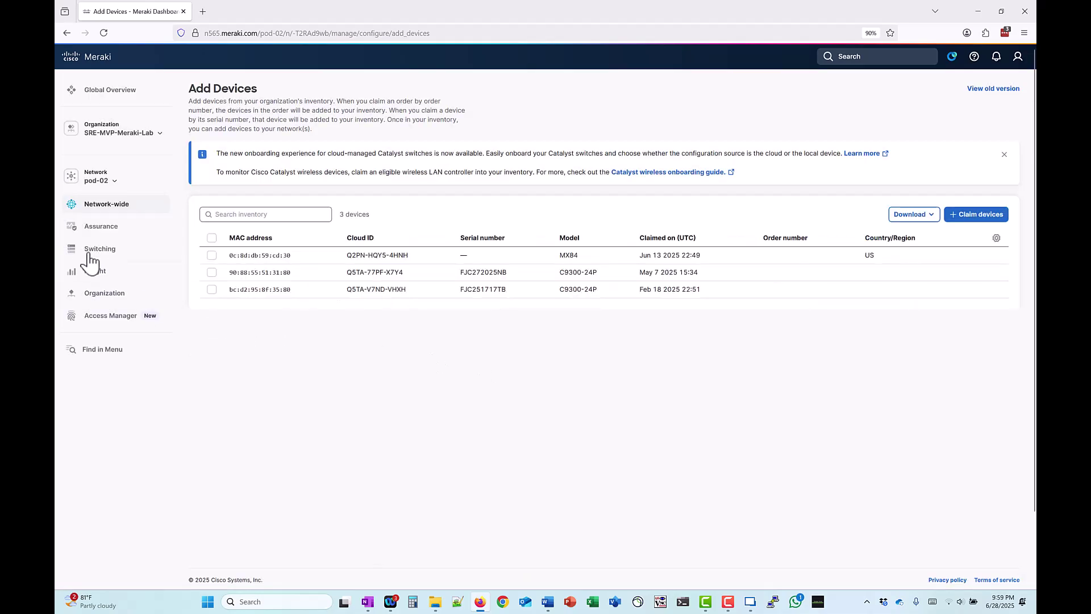
# Step: Open the network's list of switches and reload it to check the status of the added switch
pyautogui.moveTo(89, 259)
pyautogui.click(197, 267)
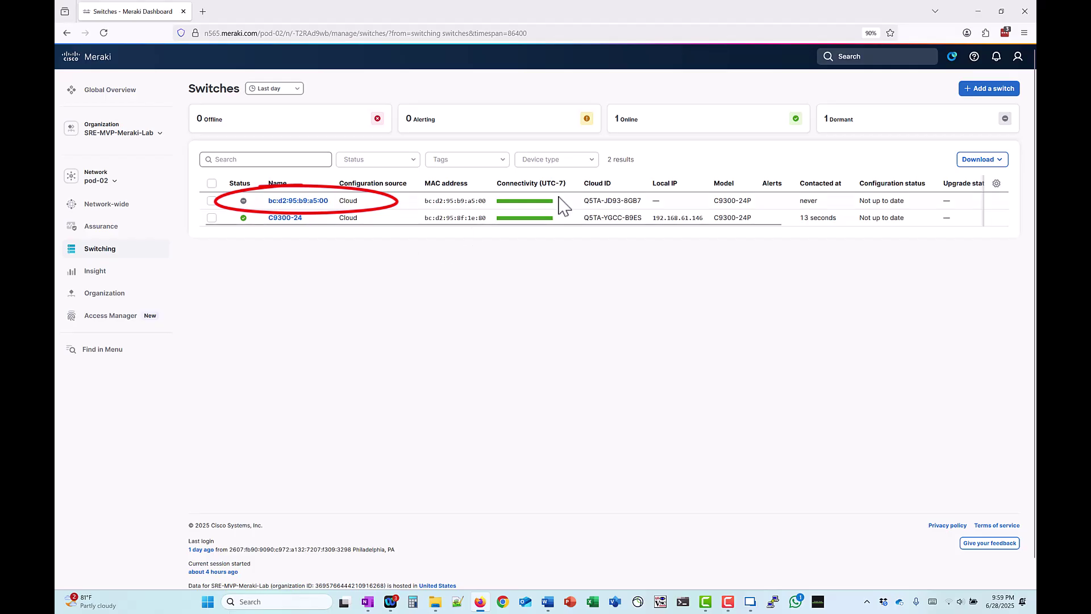
pyautogui.moveTo(584, 201); pyautogui.dragTo(623, 203)
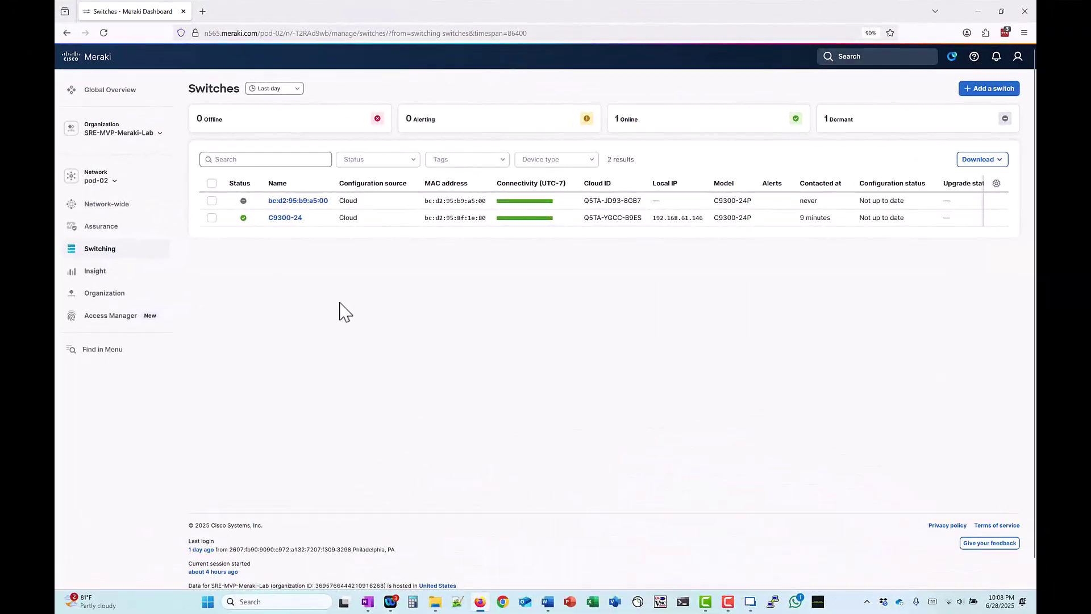
pyautogui.click(107, 31)
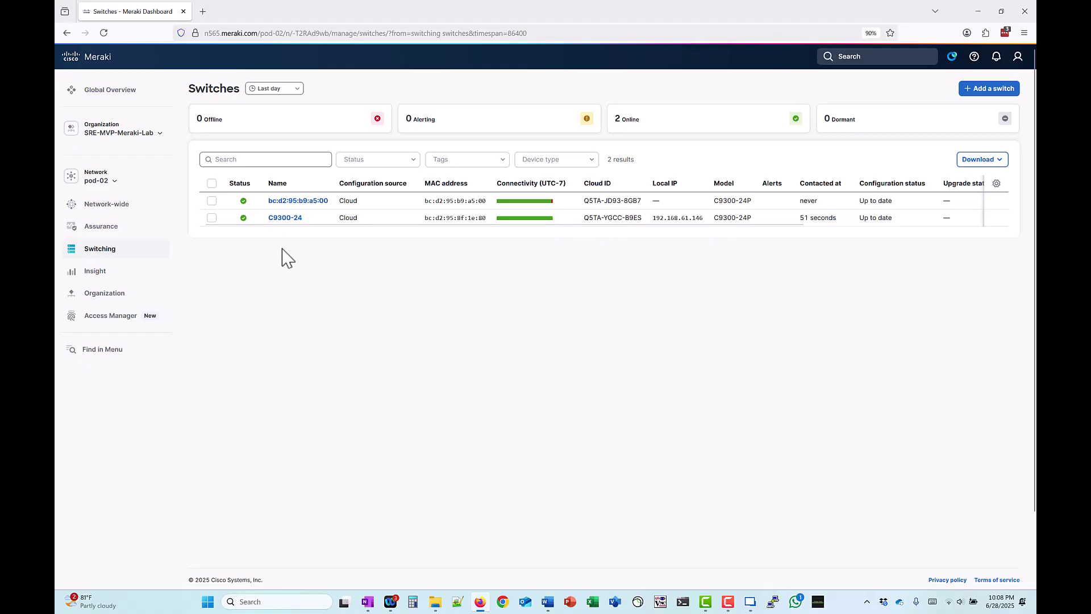
# Step: Open the details of the newly added switch and launch its Cloud CLI terminal
pyautogui.click(280, 202)
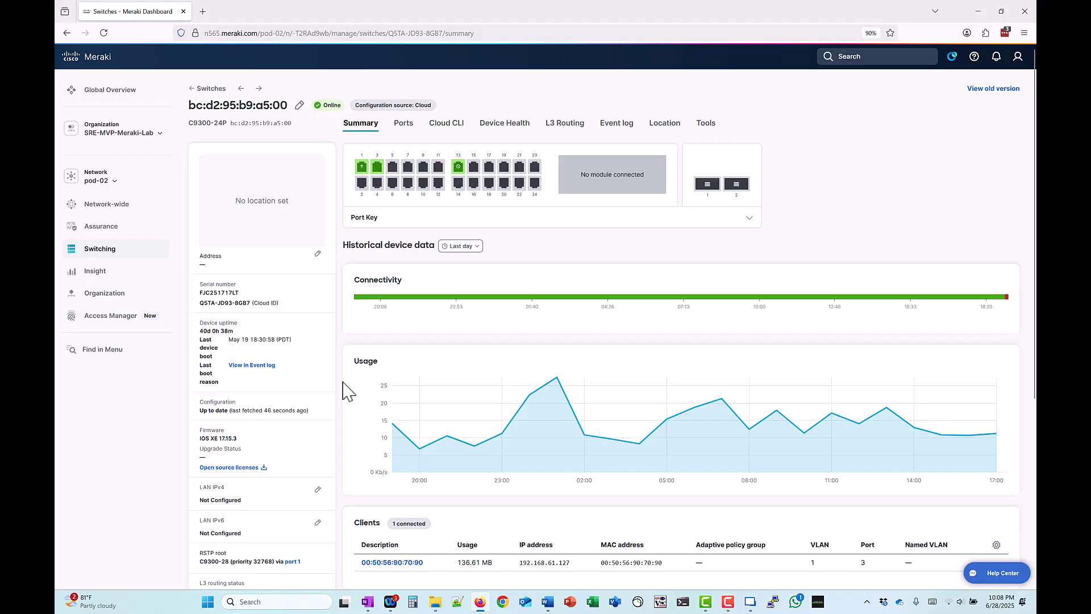
pyautogui.click(446, 126)
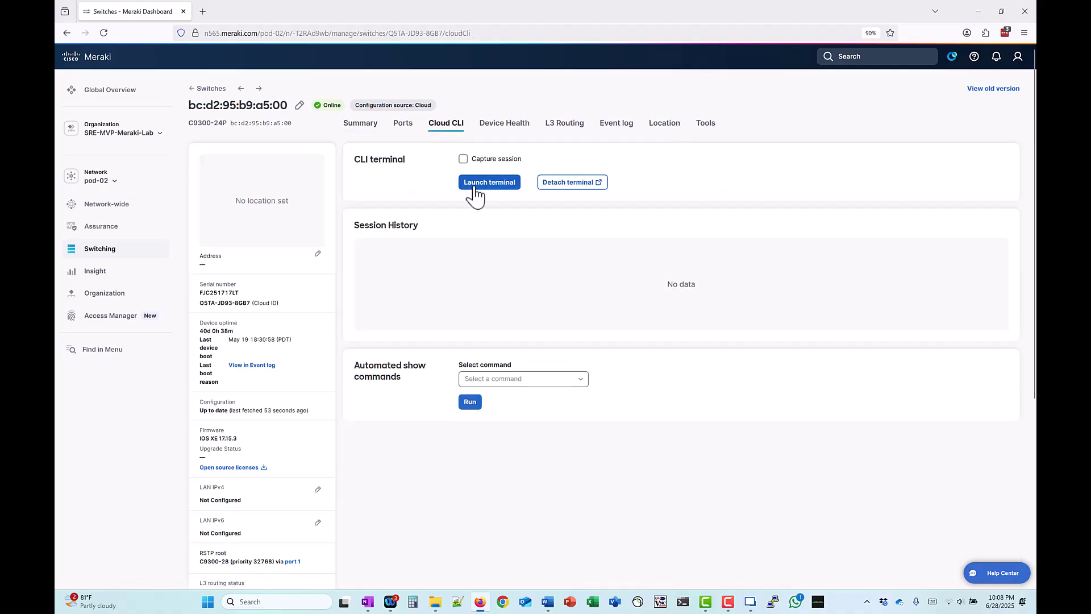
pyautogui.click(475, 187)
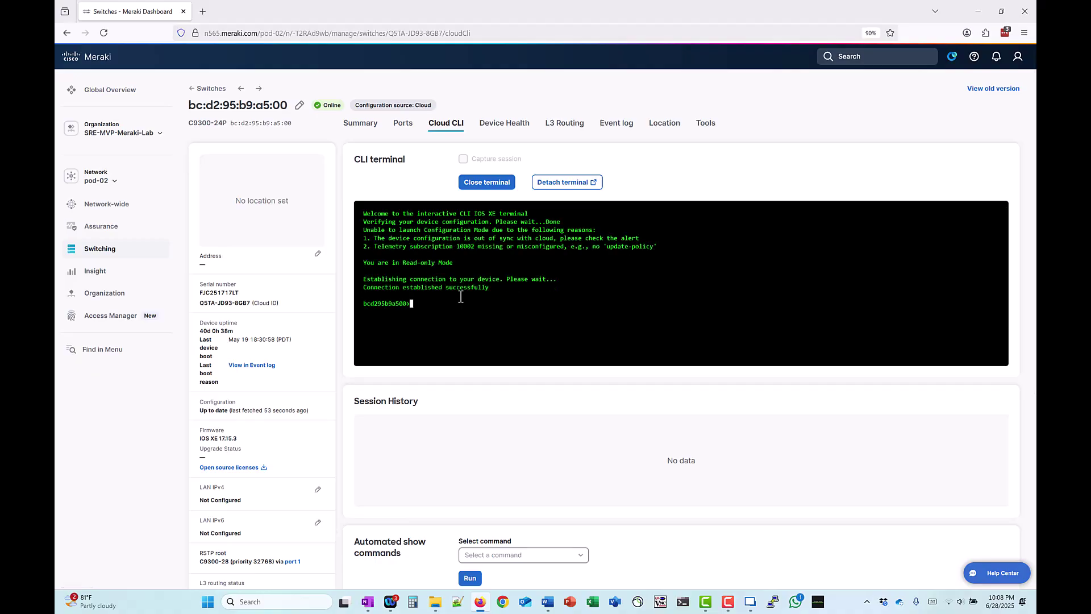
# Step: Try to enter configuration and privileged mode in the cloud terminal with config t, en and enable
pyautogui.write('config t')
pyautogui.press('Return')
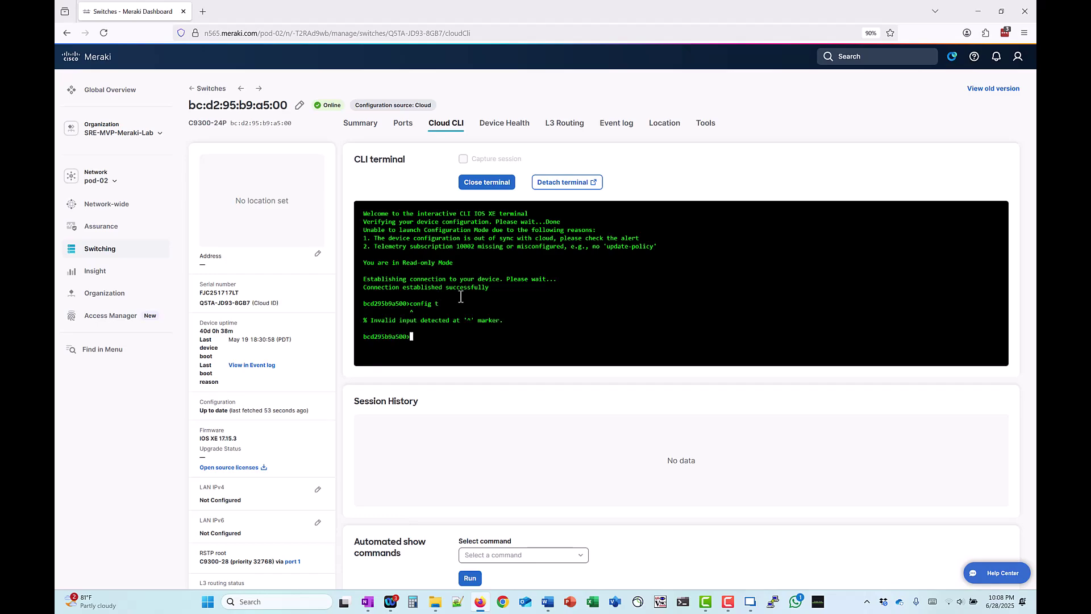
pyautogui.write('en')
pyautogui.press('Return')
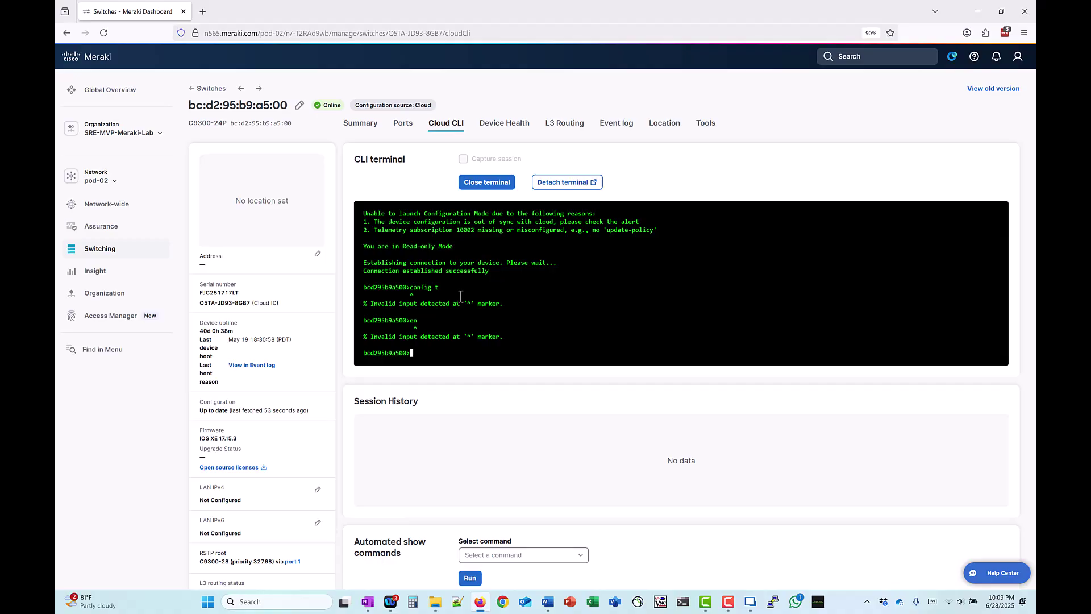
pyautogui.write('enable')
pyautogui.press('Return')
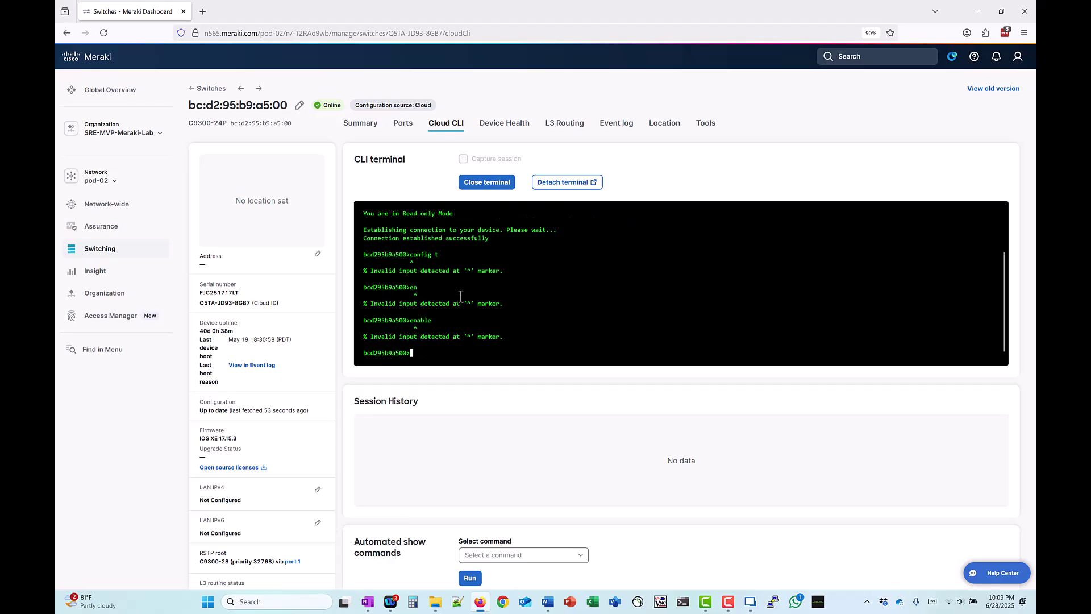
# Step: Check the configured hostname in the cloud terminal with show run | inc hostname
pyautogui.write('show run | inc hostname')
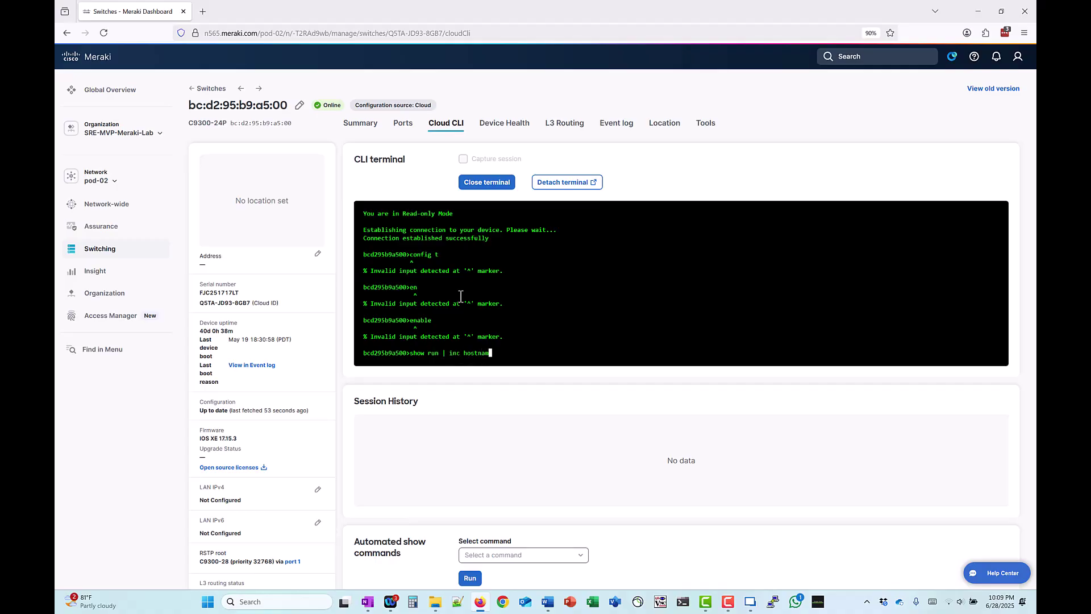
pyautogui.press('Return')
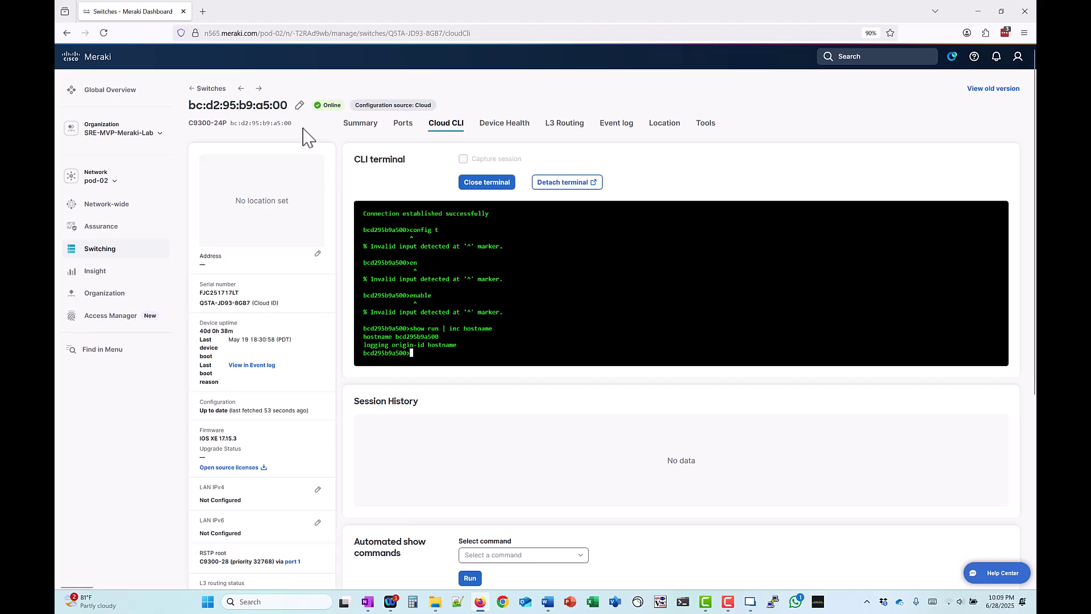
# Step: Rename the switch as C9300-23 in the dashboard and save the new name
pyautogui.click(299, 105)
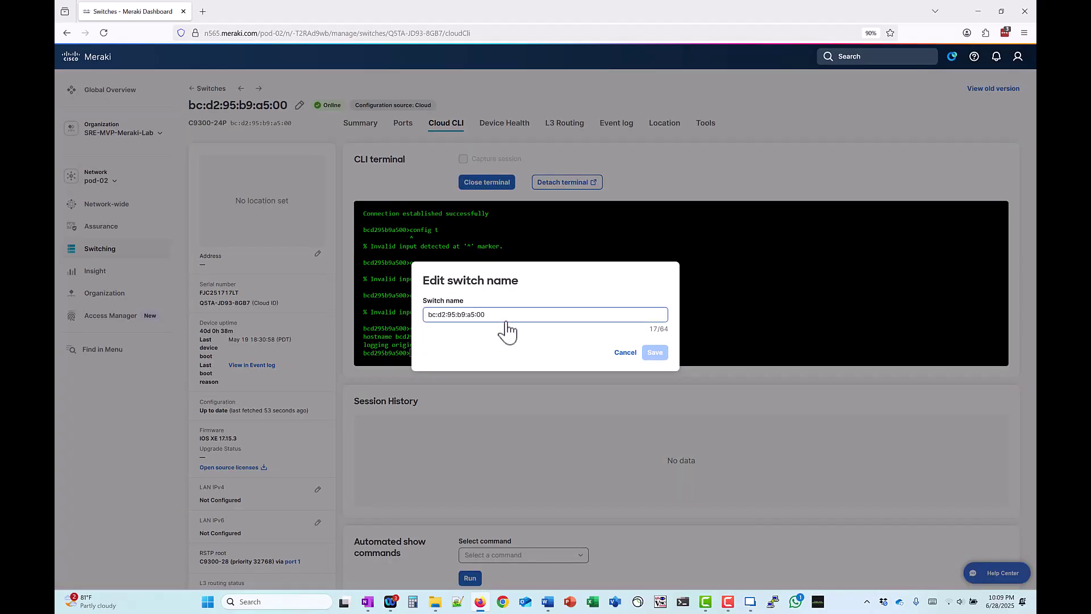
pyautogui.moveTo(495, 315); pyautogui.dragTo(414, 325)
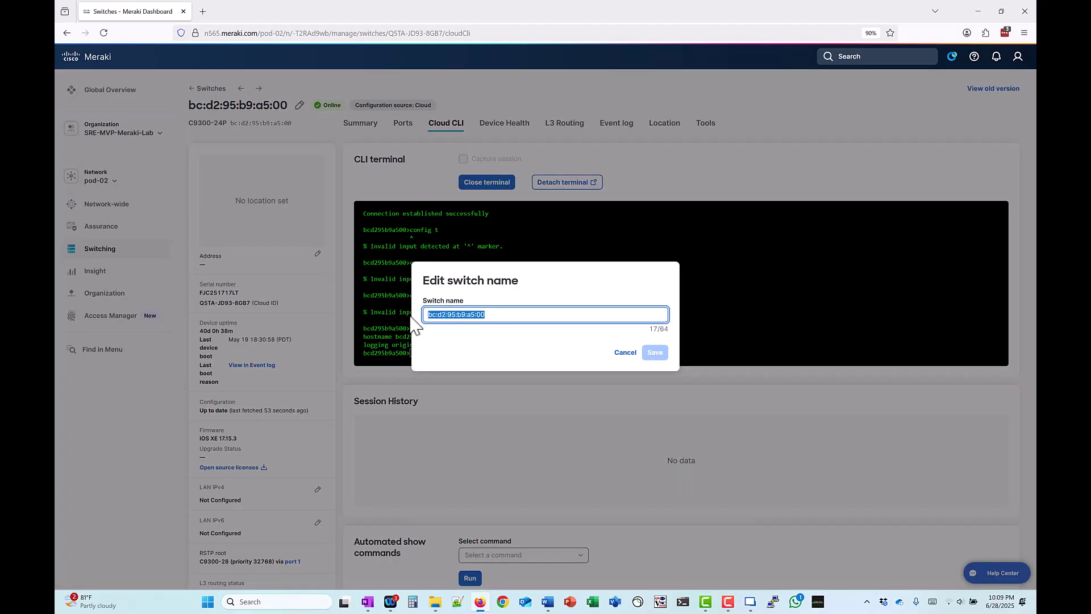
pyautogui.write('C9')
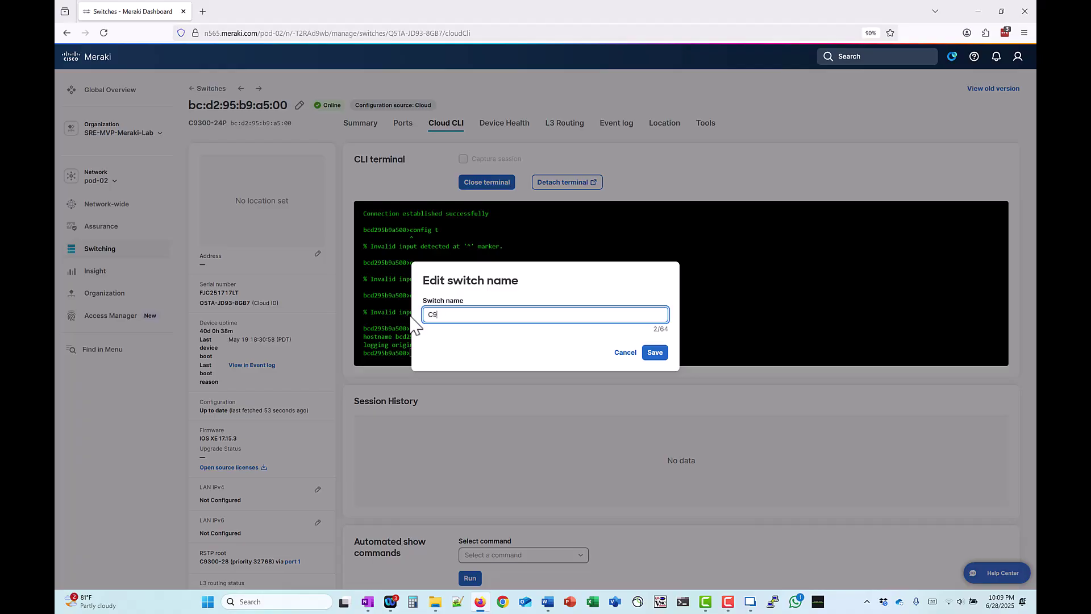
pyautogui.write('300-23')
pyautogui.click(654, 352)
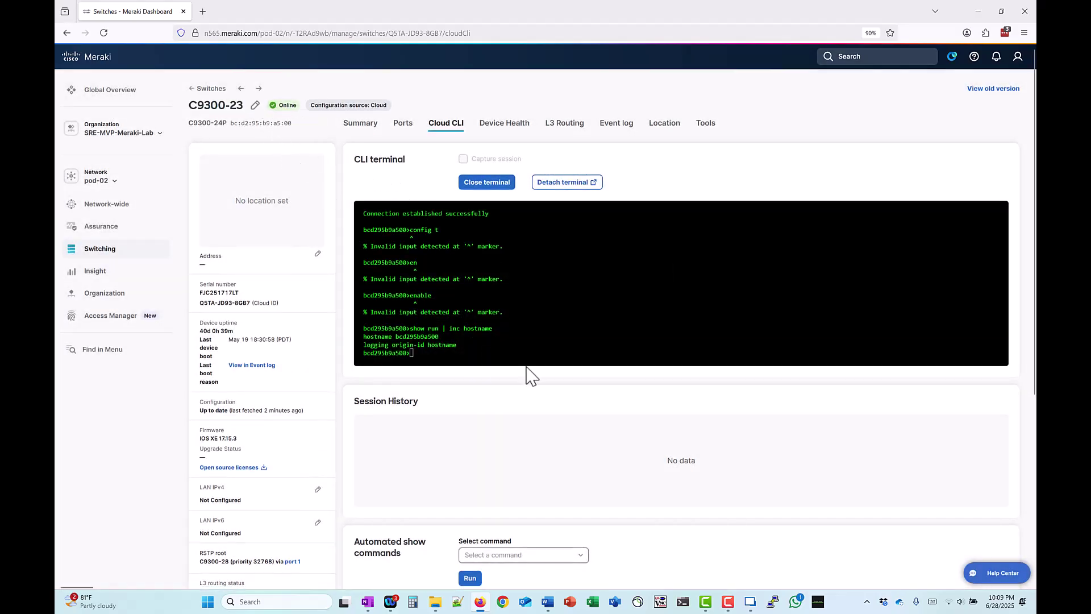
# Step: Rerun show run | inc hostname in the cloud terminal to check whether the rename has reached the switch
pyautogui.click(504, 337)
pyautogui.press('Return')
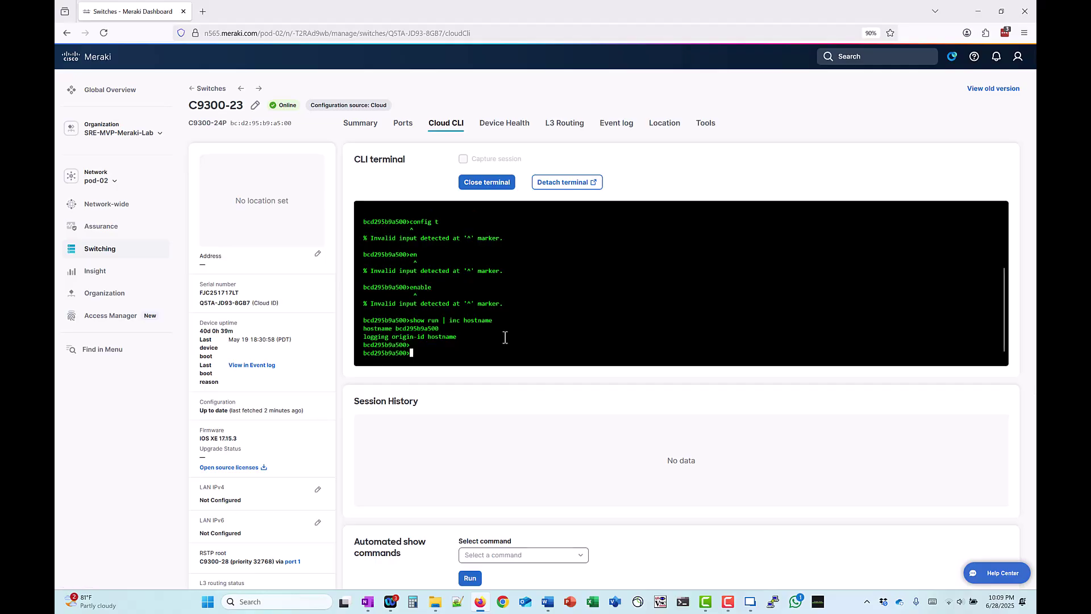
pyautogui.press('Up')
pyautogui.press('Return')
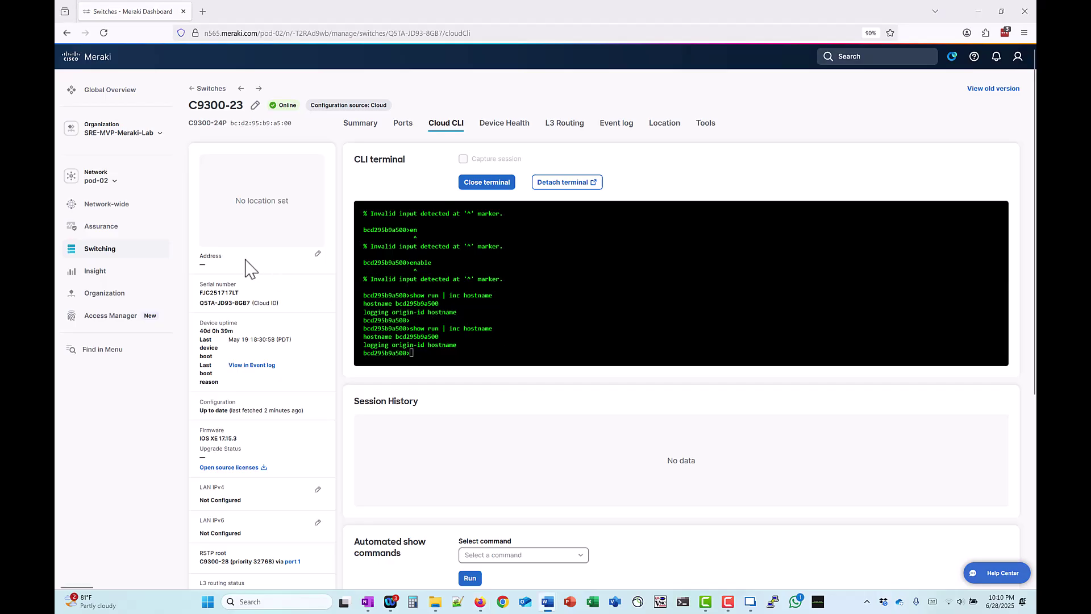
# Step: Paste the site's postal address into the switch's address field and save it
pyautogui.click(317, 254)
pyautogui.click(243, 280)
pyautogui.rightClick(243, 275)
pyautogui.click(271, 348)
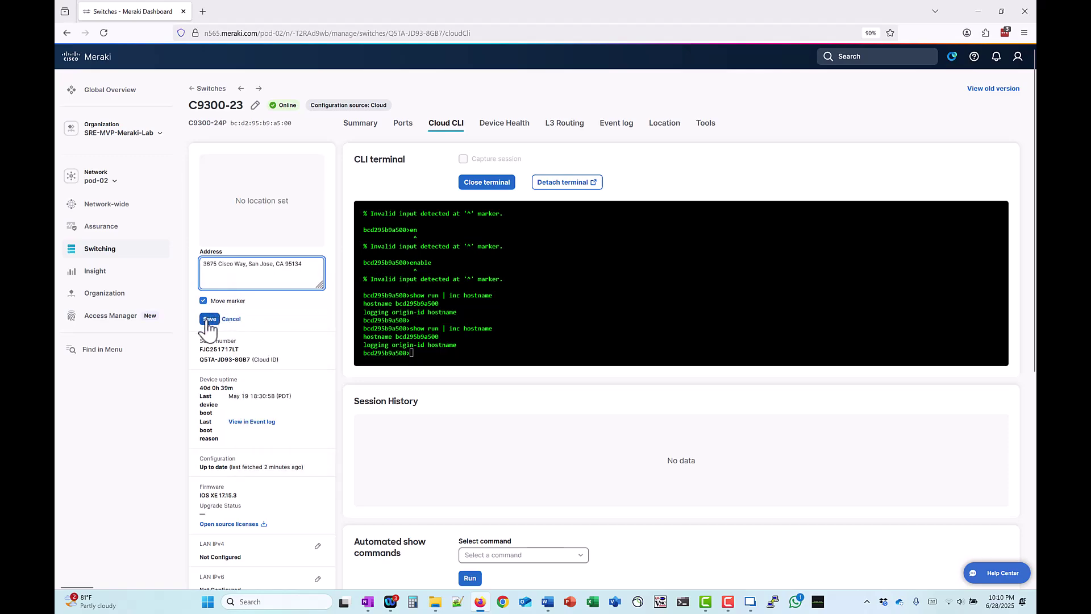
pyautogui.click(209, 319)
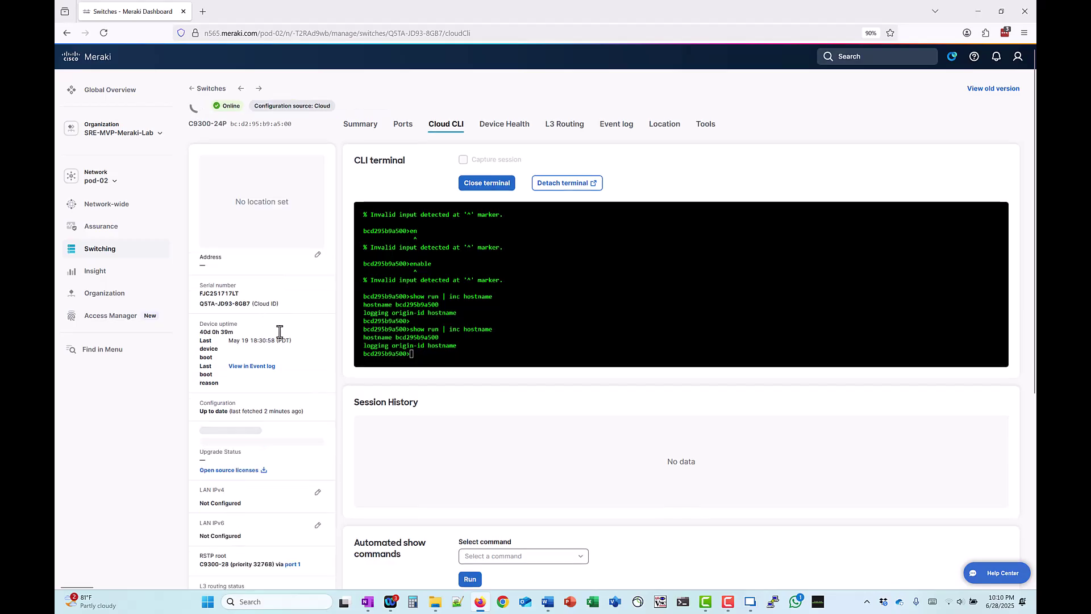
# Step: Refresh the terminal prompt and repeat show run | inc hostname to verify the hostname on the switch
pyautogui.click(516, 343)
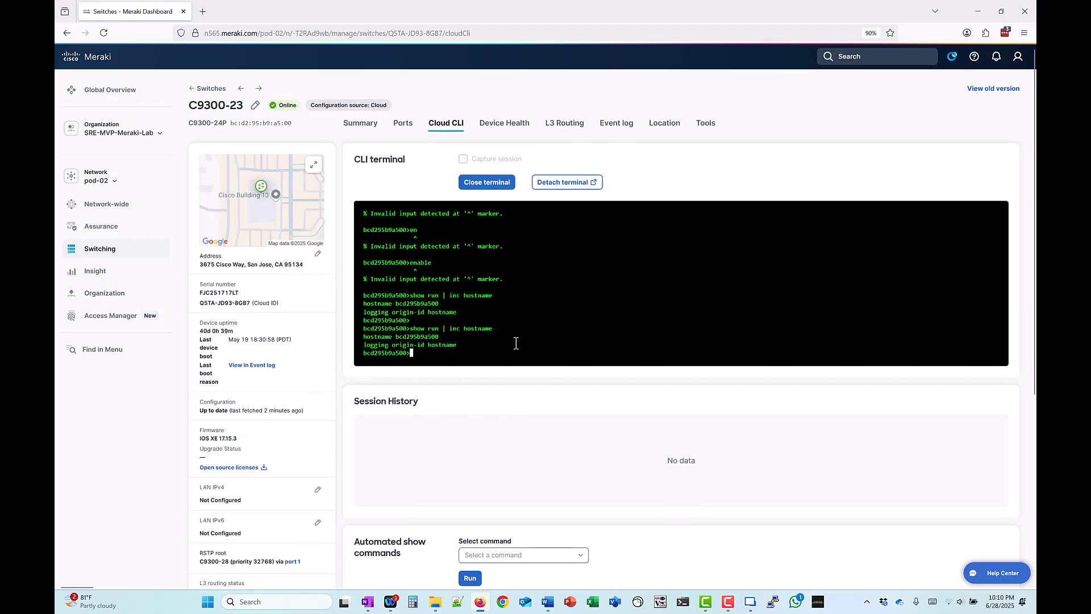
pyautogui.press('Return')
pyautogui.press('Return')
pyautogui.press('Return')
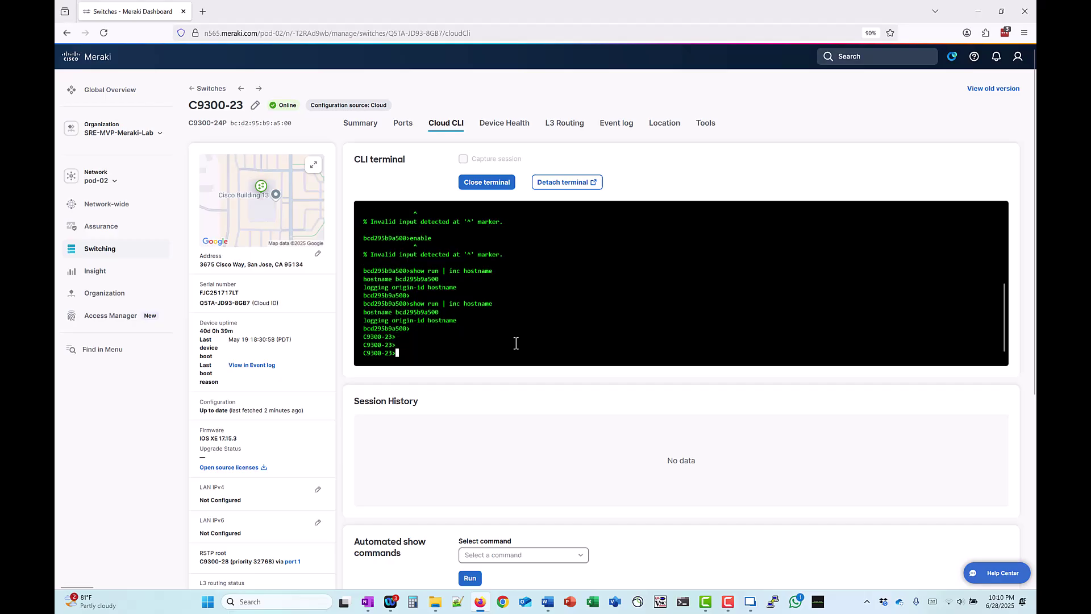
pyautogui.press('Up')
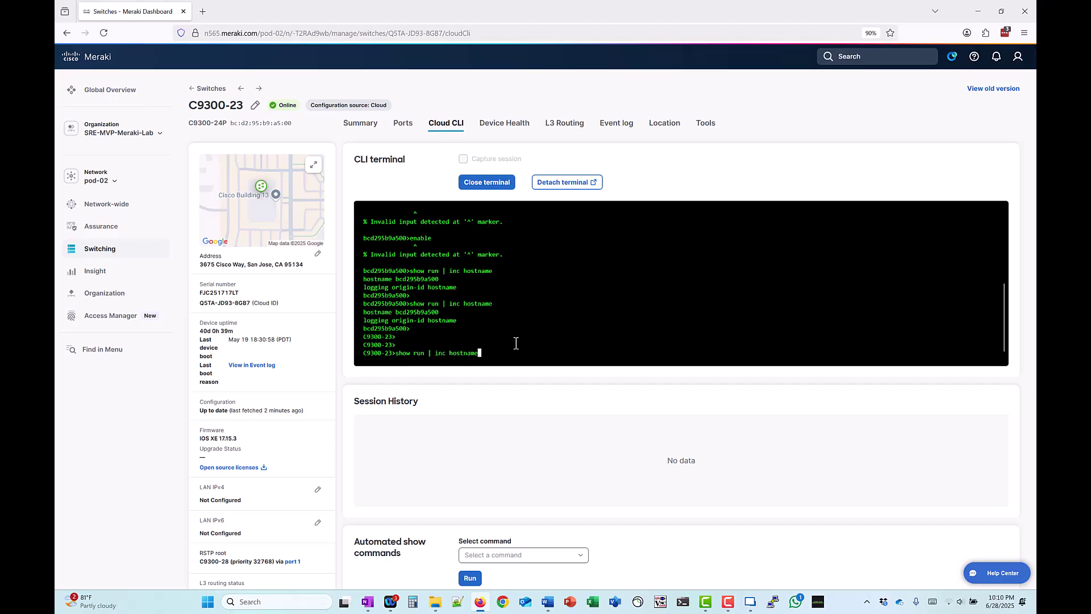
pyautogui.press('Return')
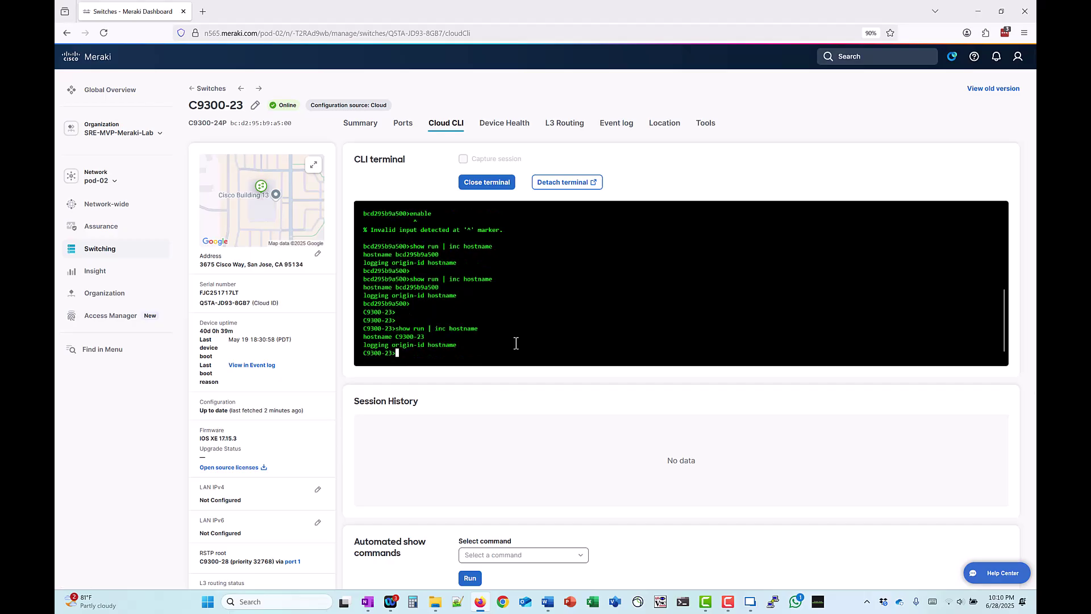